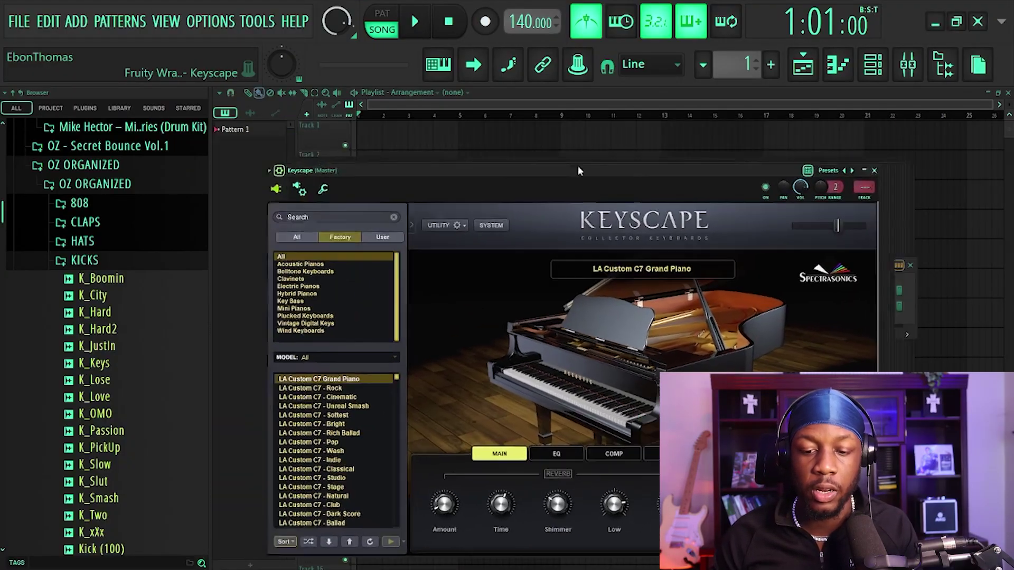
Move the Keyscape window out of the way and open the Keyscape channel's piano roll
drag(577, 170, 755, 342)
right_click(394, 306)
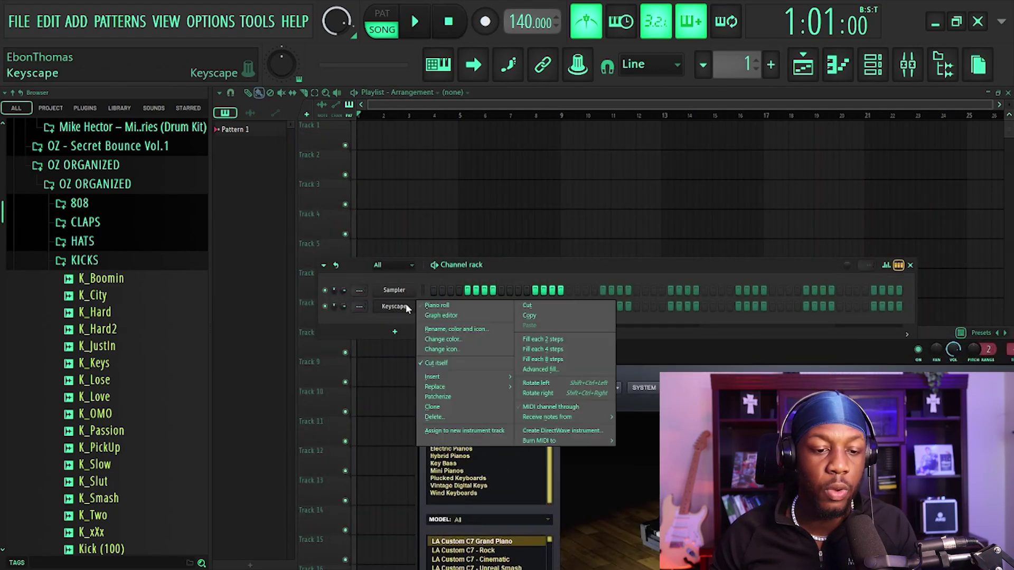
click(436, 306)
scroll(362, 205, up, 3)
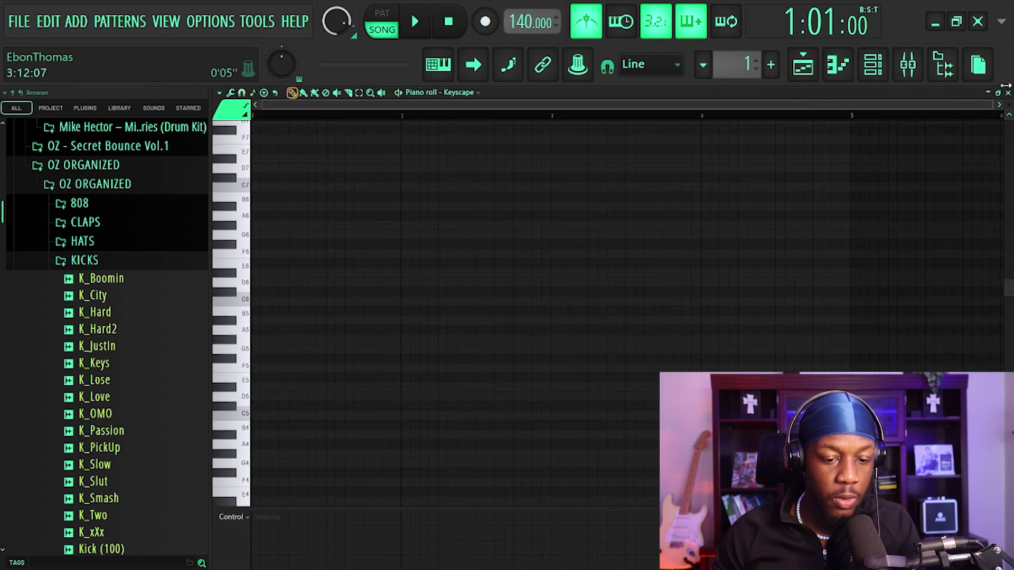
scroll(280, 296, down, 1)
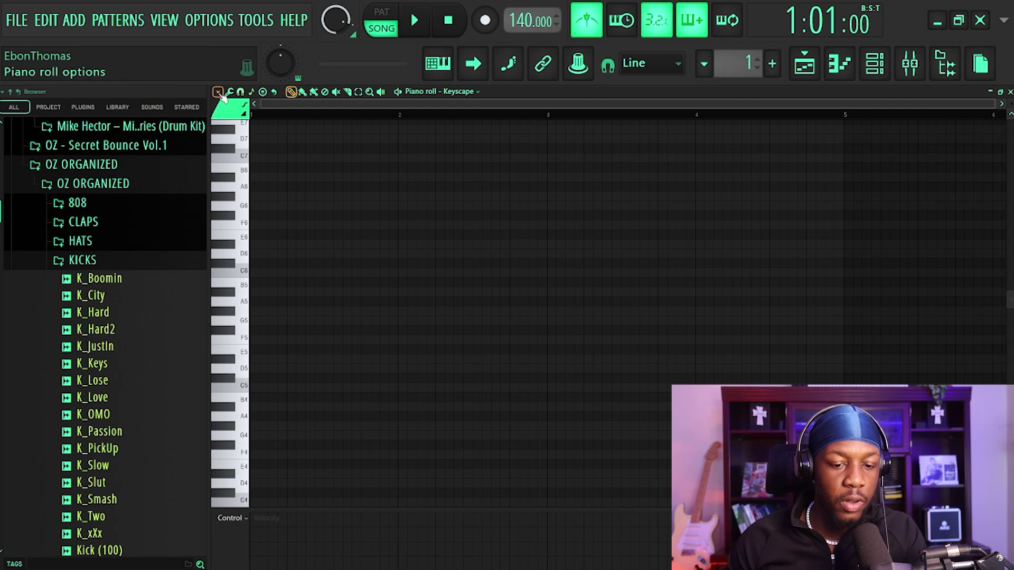
Set the piano roll's scale highlighting to Minor Melodic
click(218, 93)
mouse_move(232, 145)
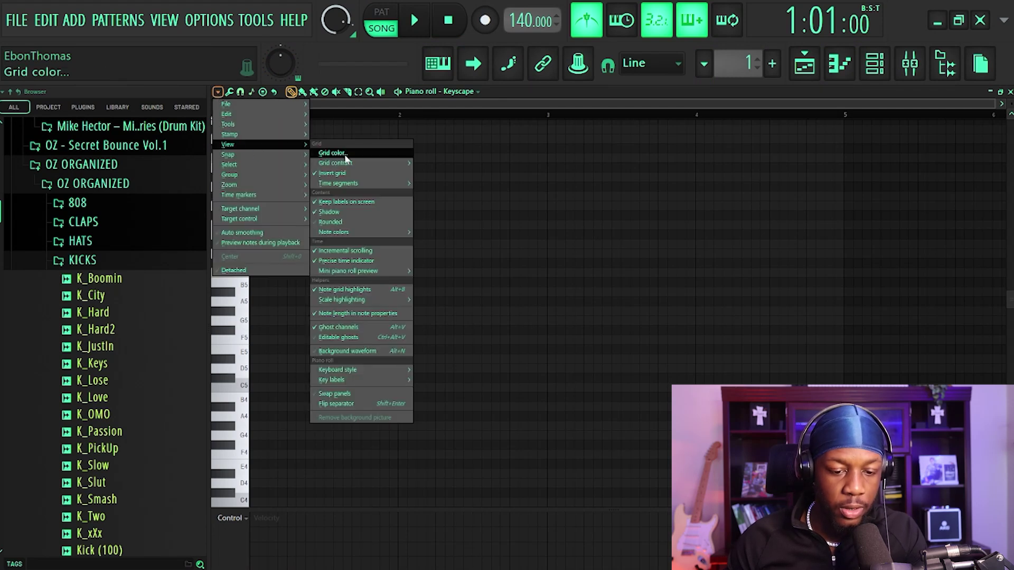
mouse_move(347, 305)
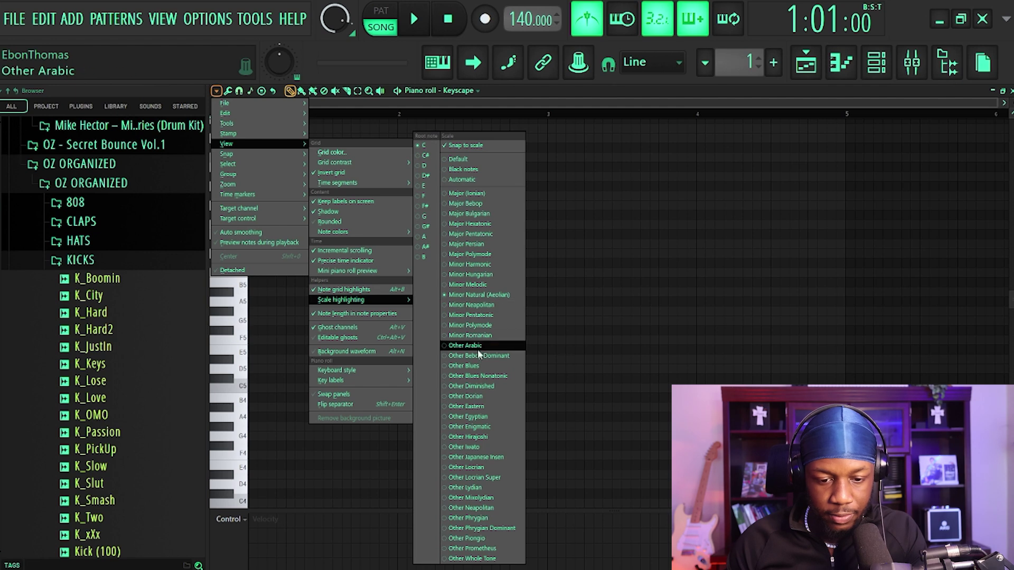
click(482, 285)
scroll(340, 230, up, 2)
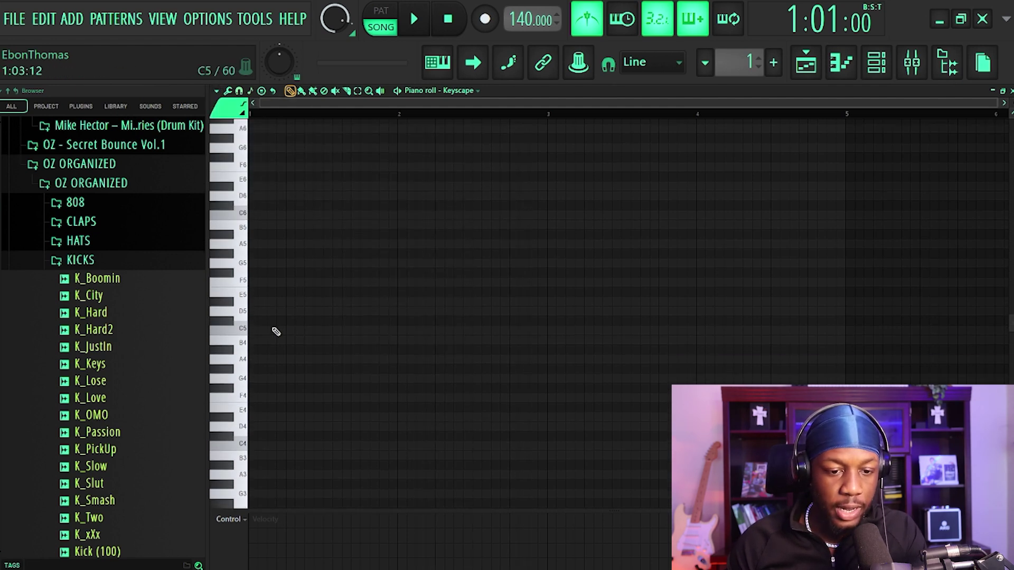
Set the root note of the scale highlighting to D
click(217, 91)
mouse_move(280, 147)
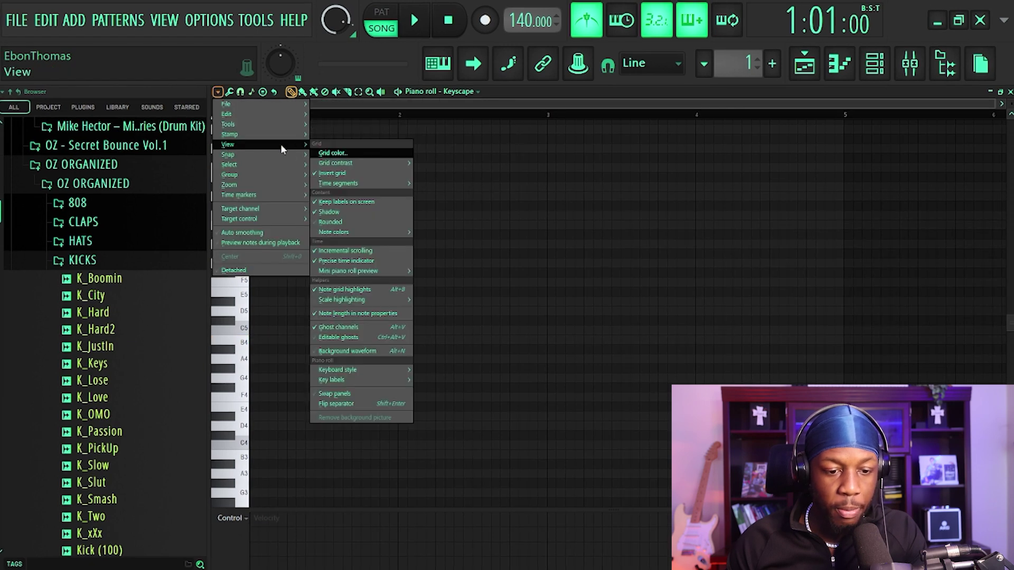
mouse_move(339, 234)
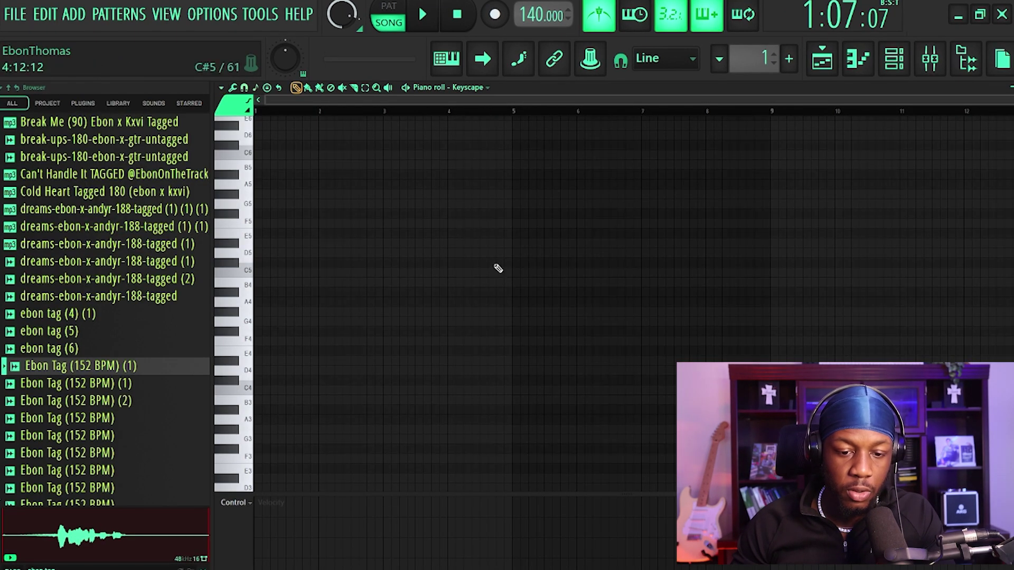
scroll(432, 172, down, 3)
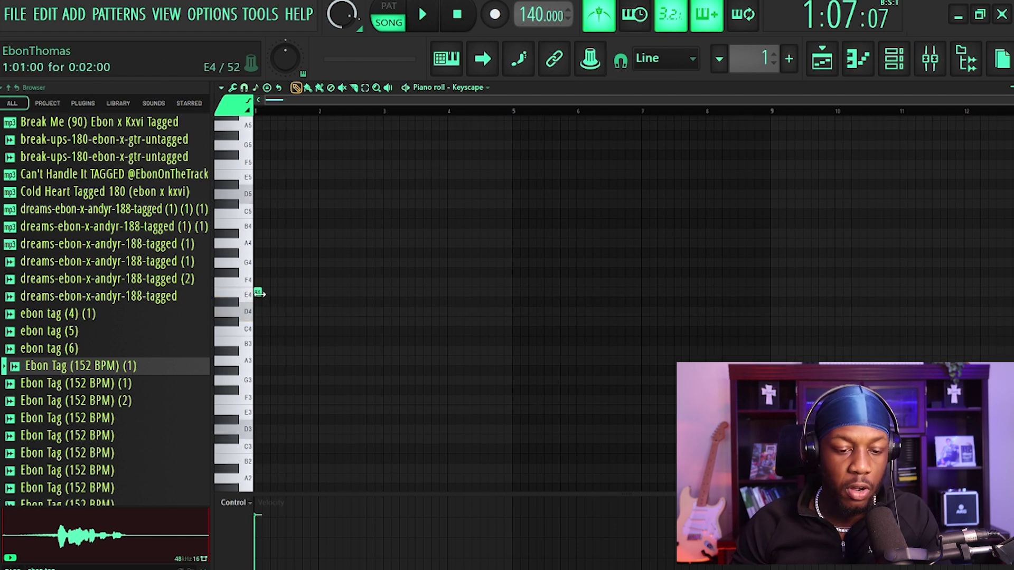
Draw a two-bar note at the start of bar 1 and set its pitch to G4
drag(315, 315, 300, 213)
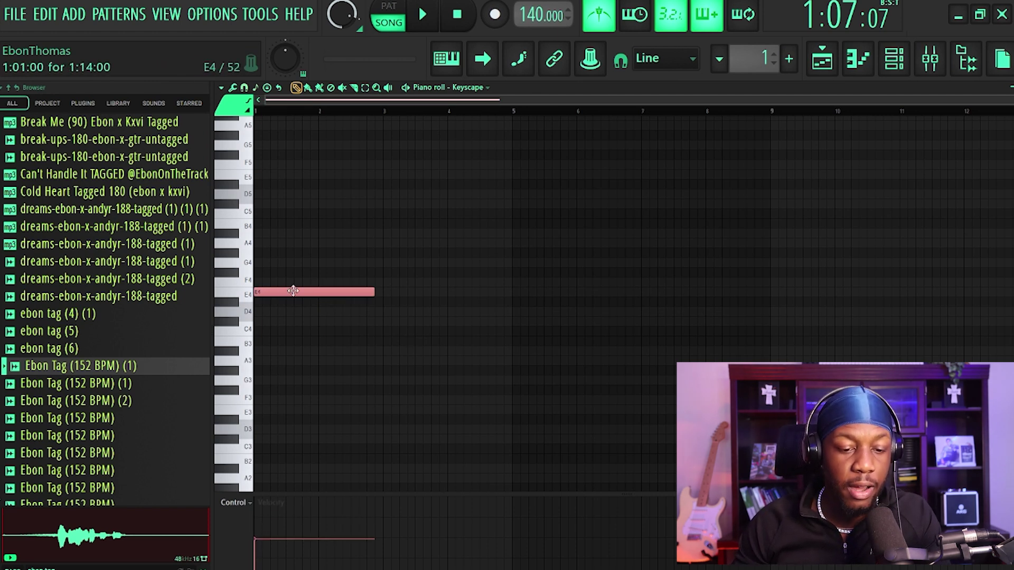
click(272, 263)
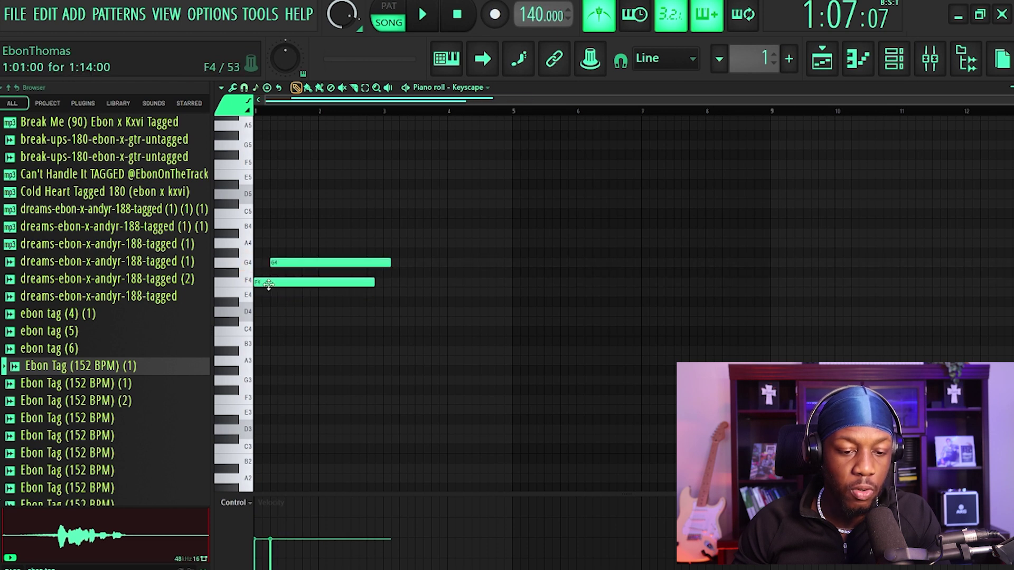
right_click(274, 263)
drag(267, 264, 261, 242)
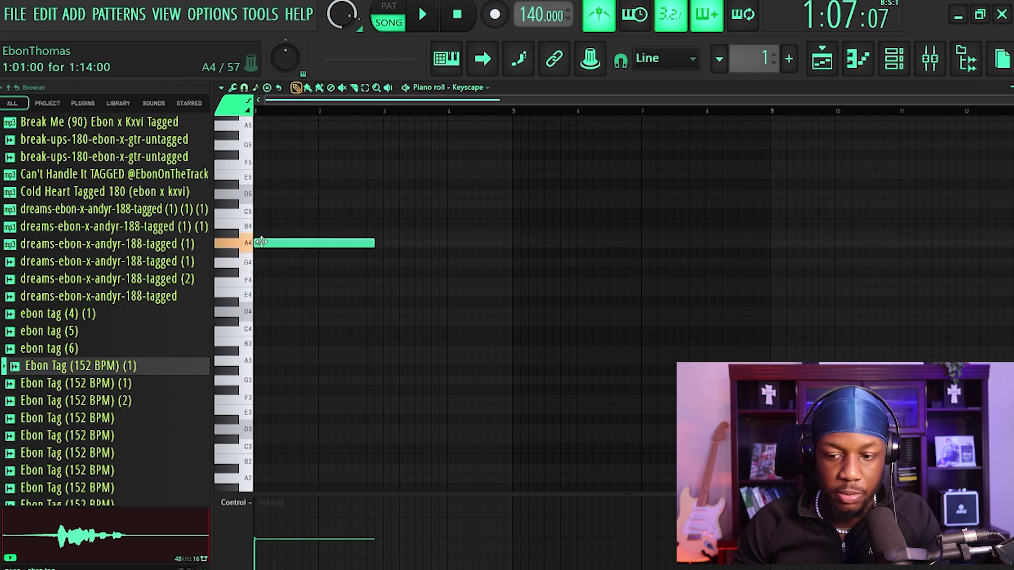
scroll(371, 243, up, 2)
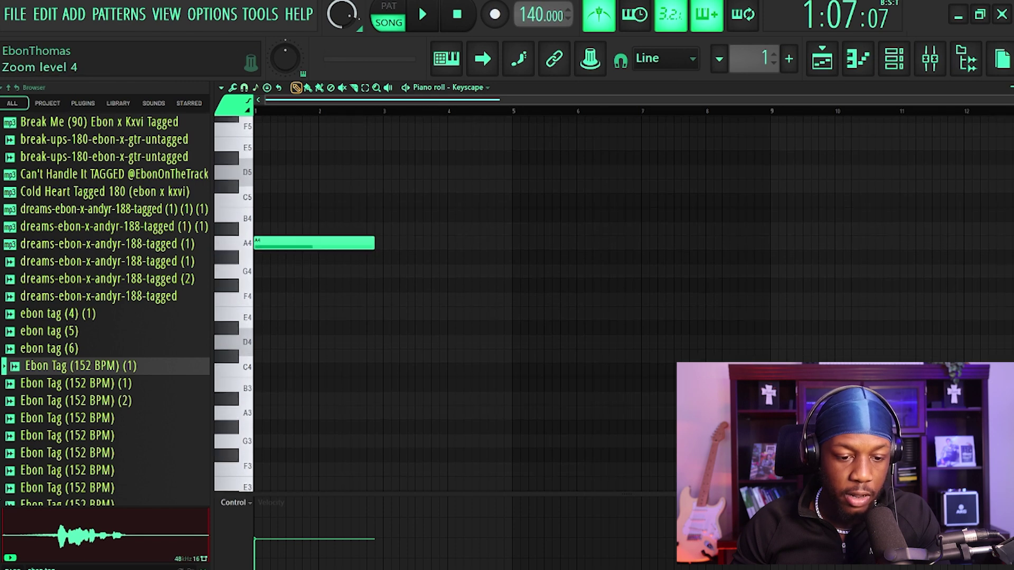
scroll(302, 224, up, 1)
drag(287, 282, 205, 315)
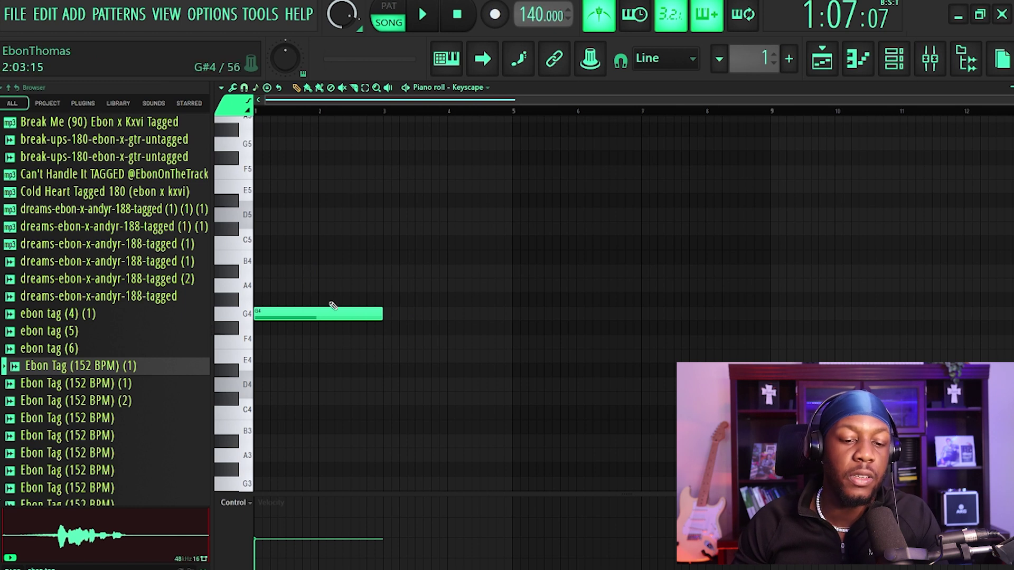
Add a two-bar A#4 note at the start of bar 1
click(300, 275)
right_click(347, 280)
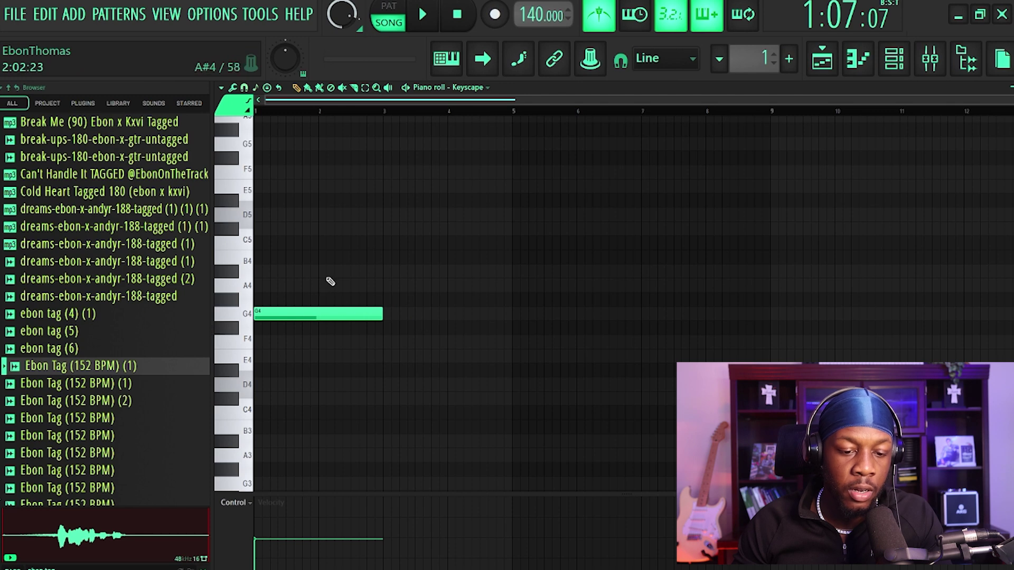
drag(320, 276, 234, 272)
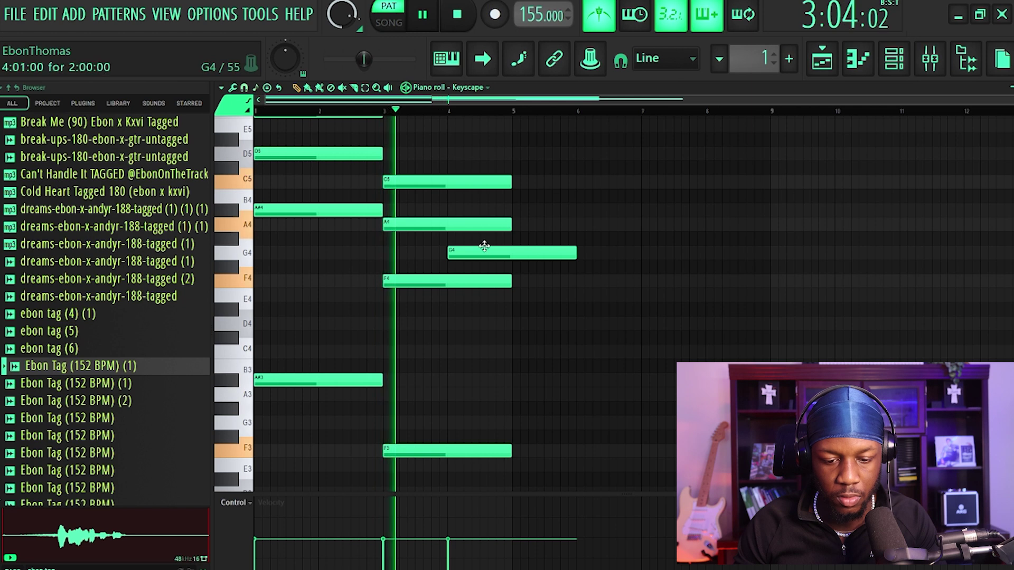
Start the third chord at bar 5 with two-bar notes on G3 and A#4
click(516, 423)
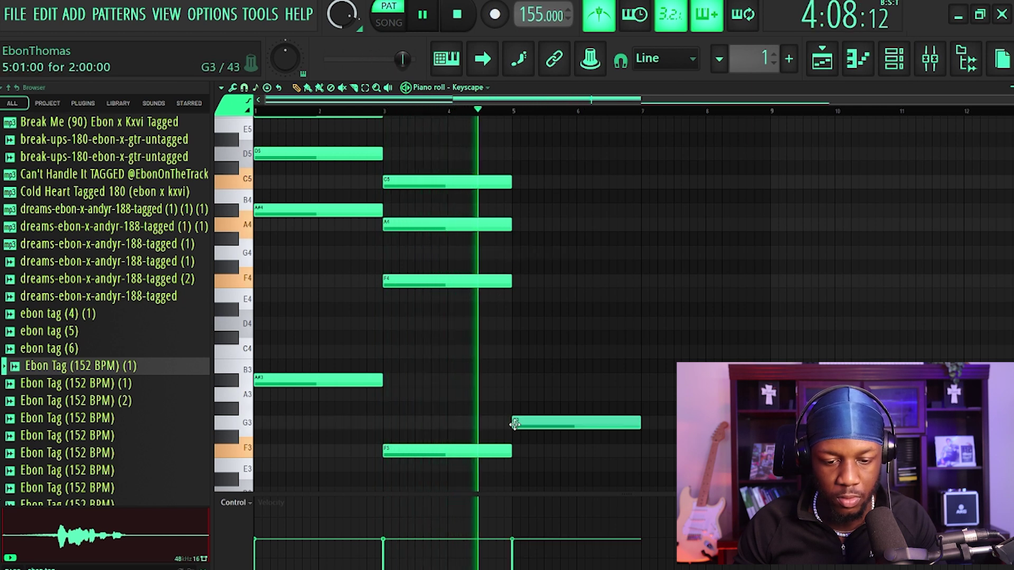
key(space)
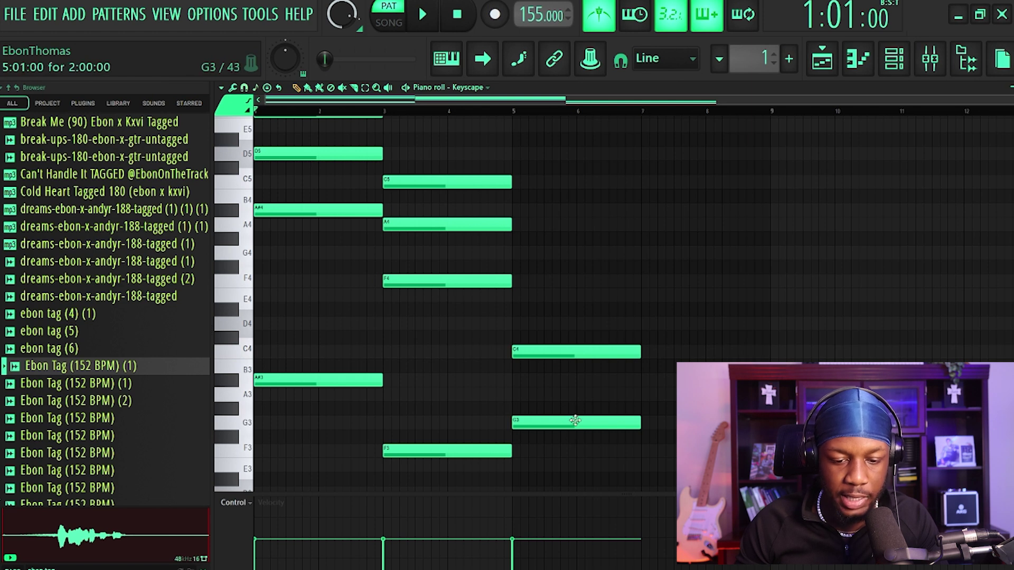
click(521, 382)
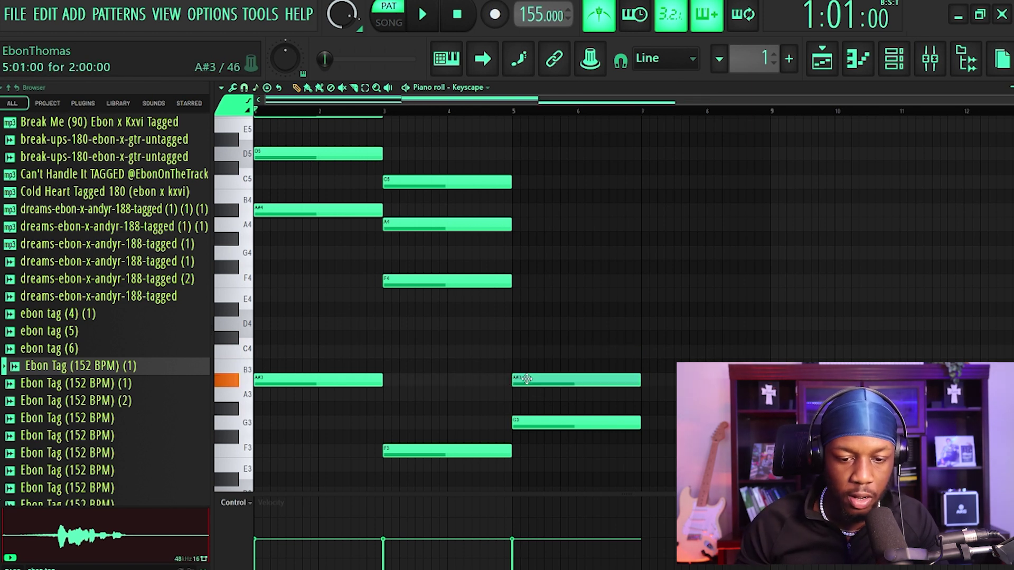
ctrl+click(526, 379)
key(ctrl+Up)
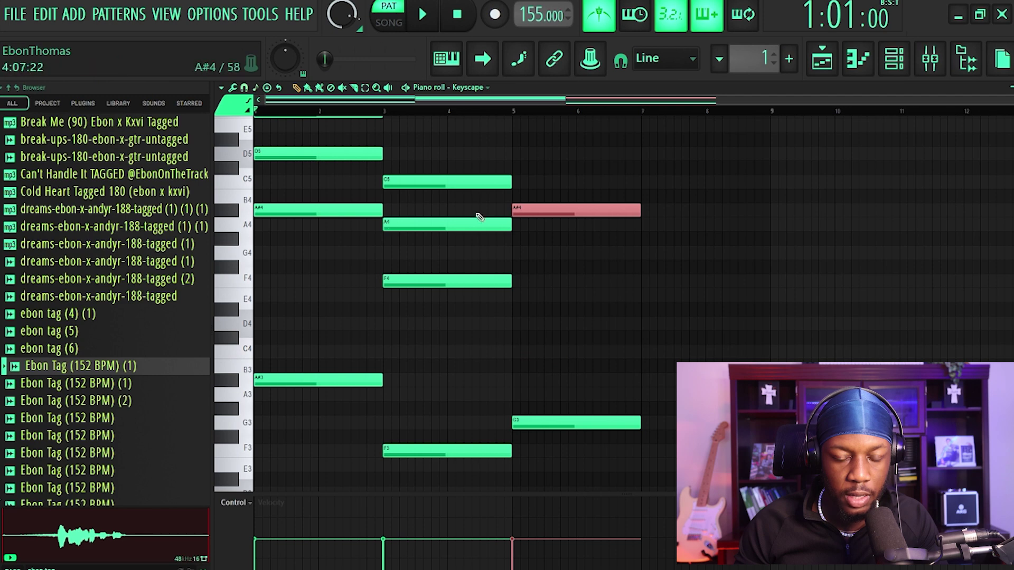
Add two-bar D5 and F5 notes to the bar 5 chord and briefly play the pattern
click(518, 156)
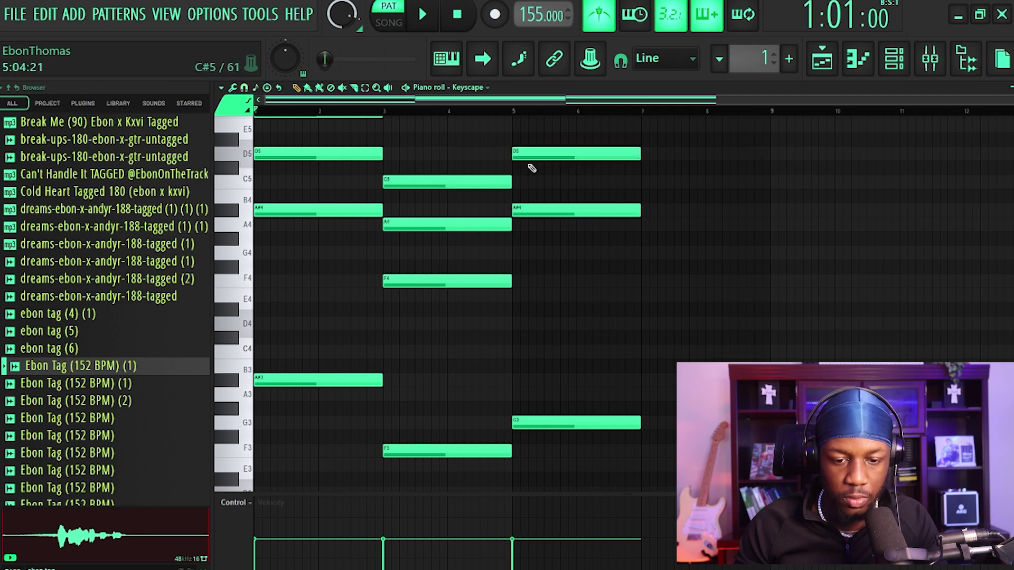
scroll(528, 174, up, 2)
key(space)
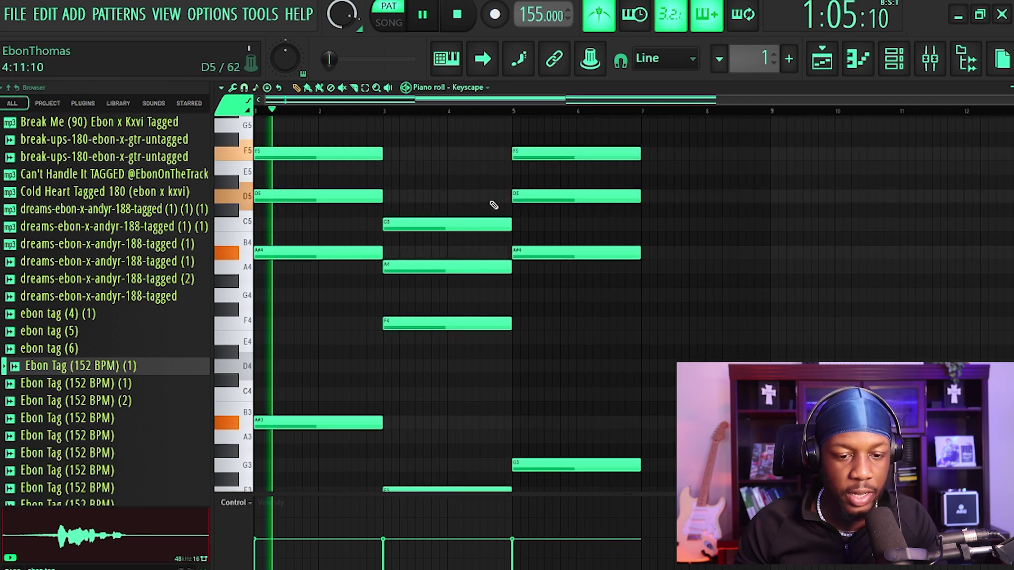
key(space)
scroll(456, 204, up, 1)
drag(399, 168, 349, 194)
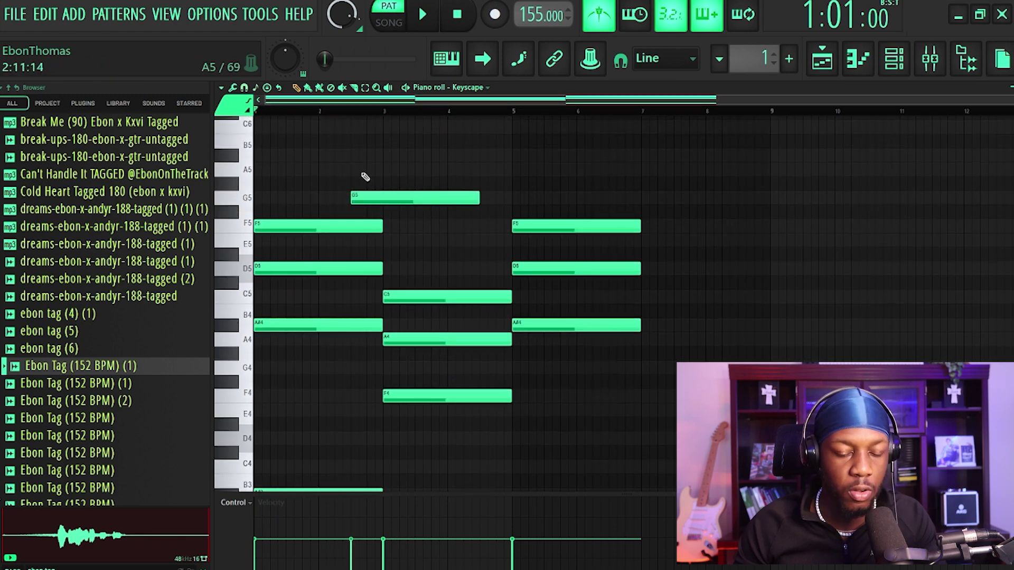
right_click(409, 197)
Play back the progression and select all notes of the bar 5 chord
key(space)
scroll(581, 227, down, 3)
scroll(625, 317, down, 1)
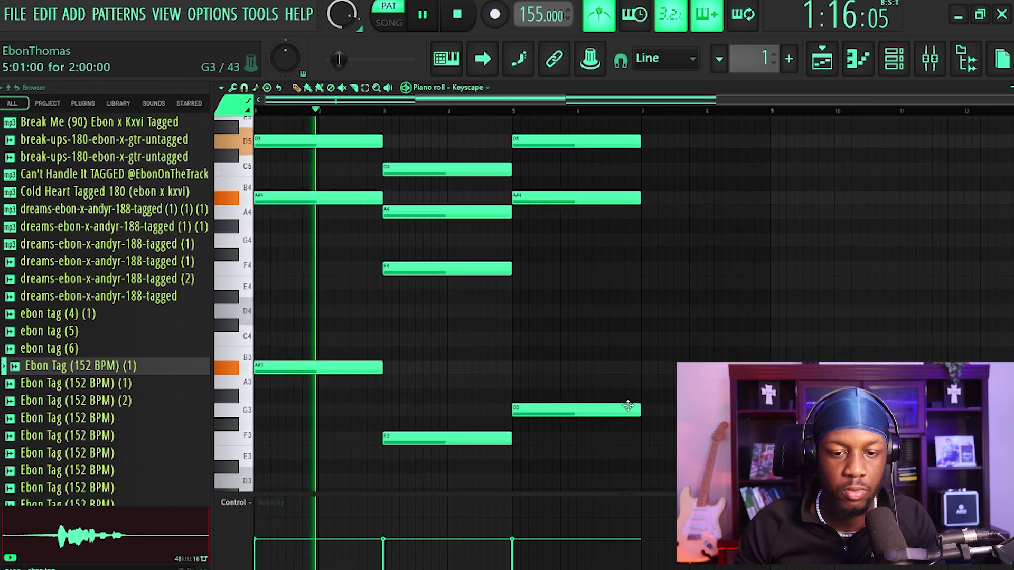
scroll(623, 418, up, 1)
ctrl+drag(593, 472, 553, 43)
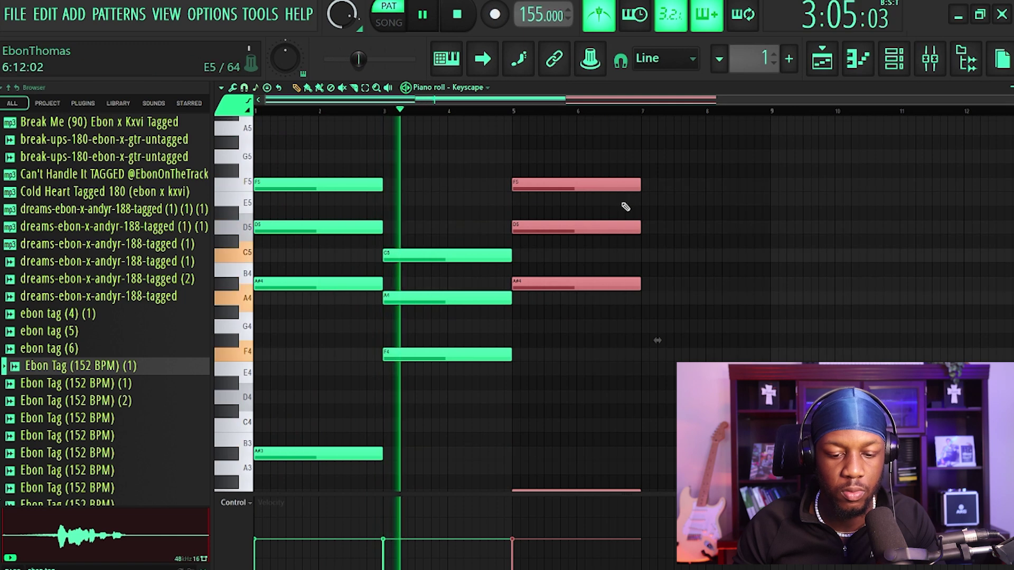
scroll(612, 213, down, 3)
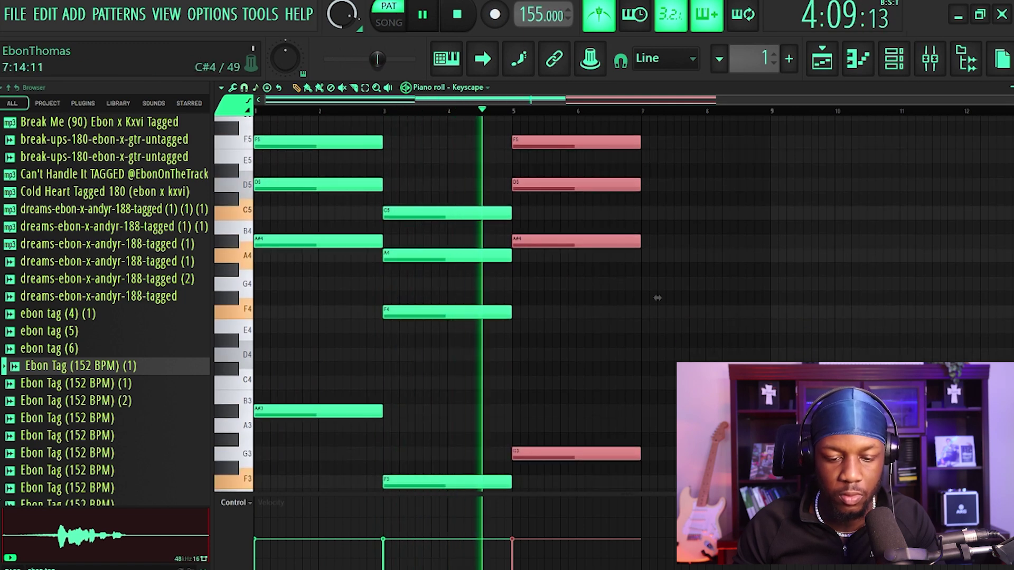
scroll(686, 343, down, 3)
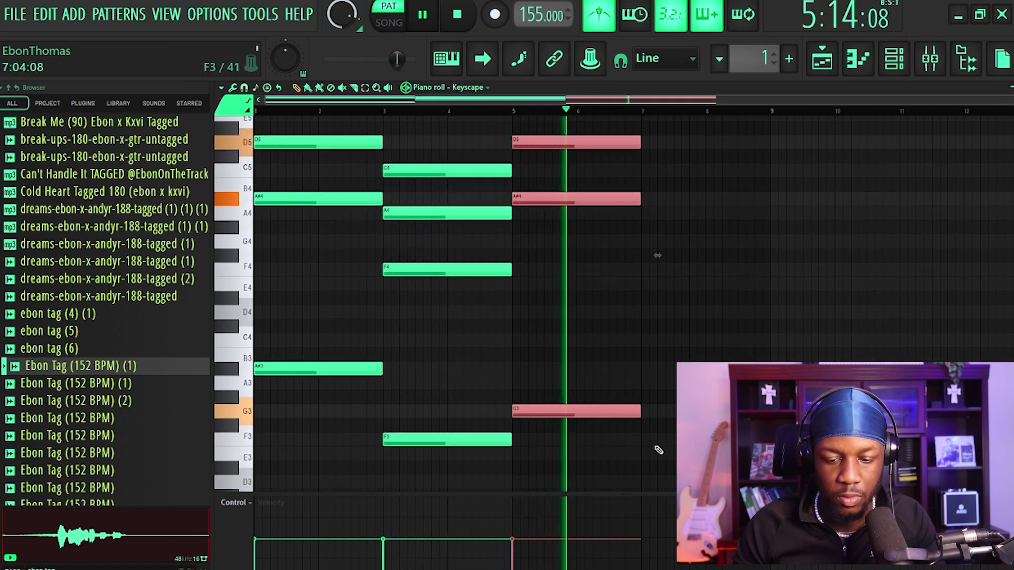
scroll(655, 436, down, 3)
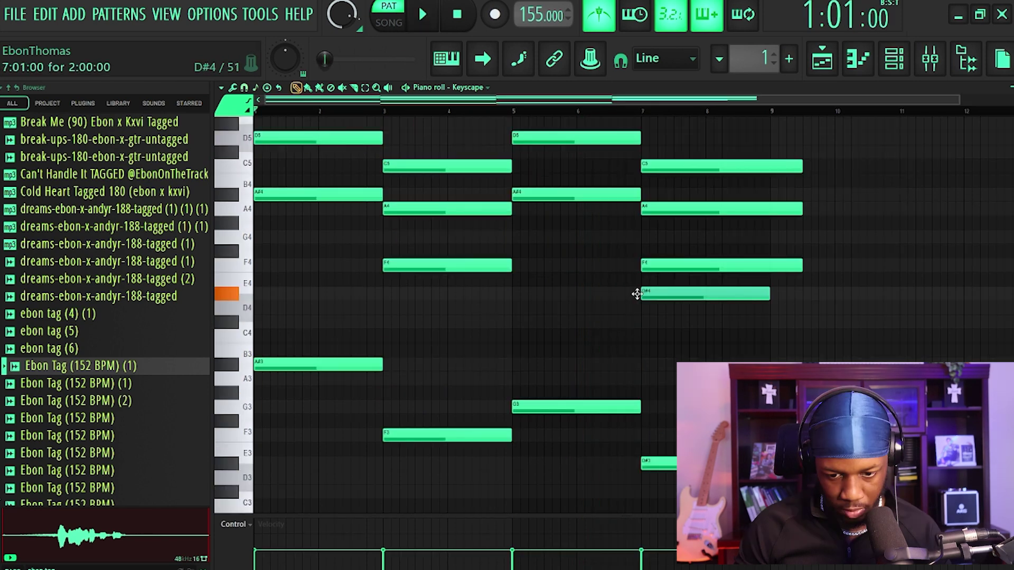
Add a two-bar G4 note to the bar 7 chord and lower the chord's C5 note to A#4
click(643, 237)
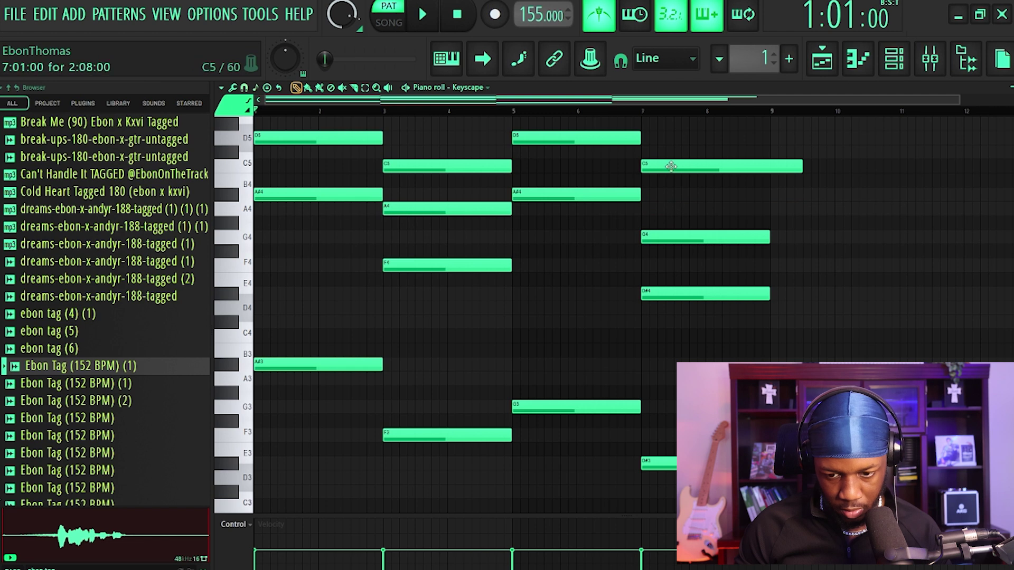
drag(670, 166, 670, 194)
Play back from just before bar 7 and shorten the last chord's A#4 note to two bars
key(space)
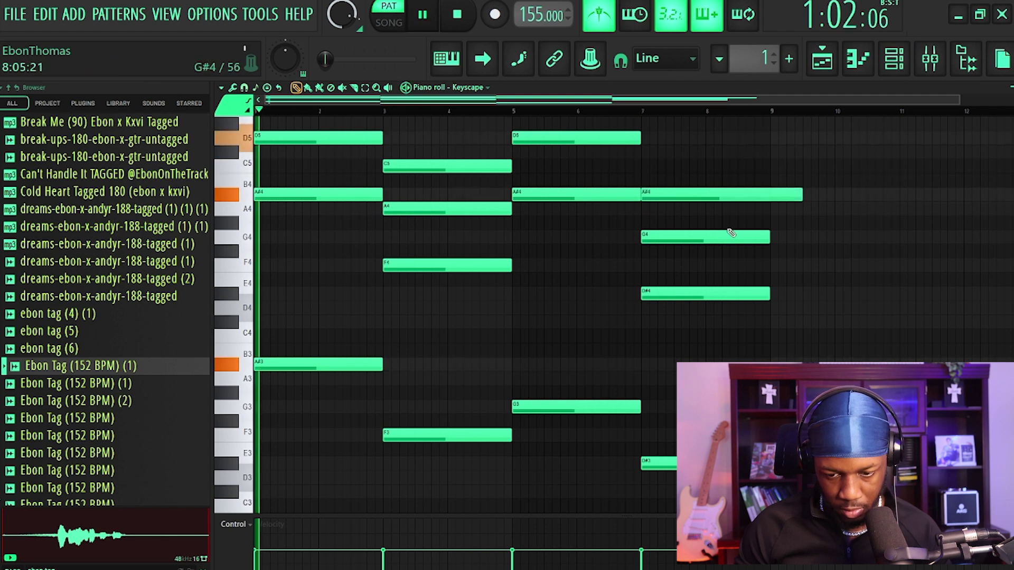
click(628, 112)
drag(800, 197, 769, 198)
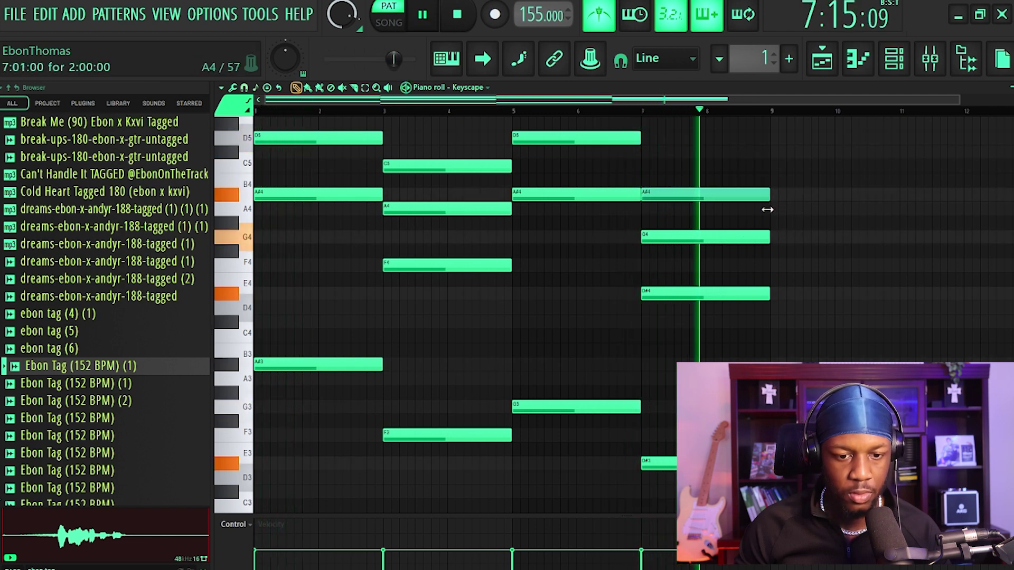
key(space)
Play the four-chord progression from the start and raise the tempo to 160 BPM
scroll(462, 129, up, 4)
ctrl+scroll(406, 136, up, 2)
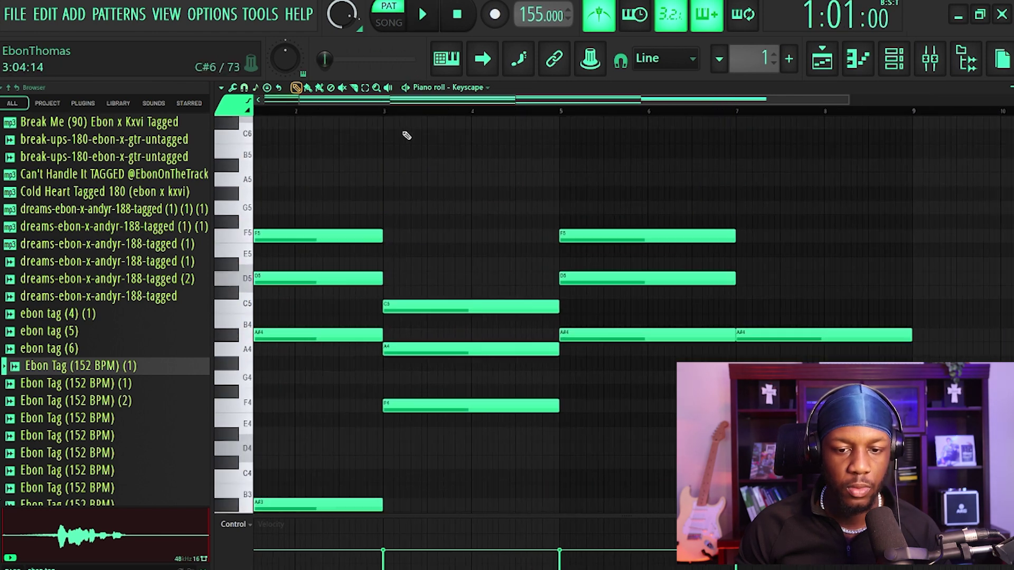
scroll(426, 124, down, 2)
key(space)
ctrl+scroll(507, 111, down, 2)
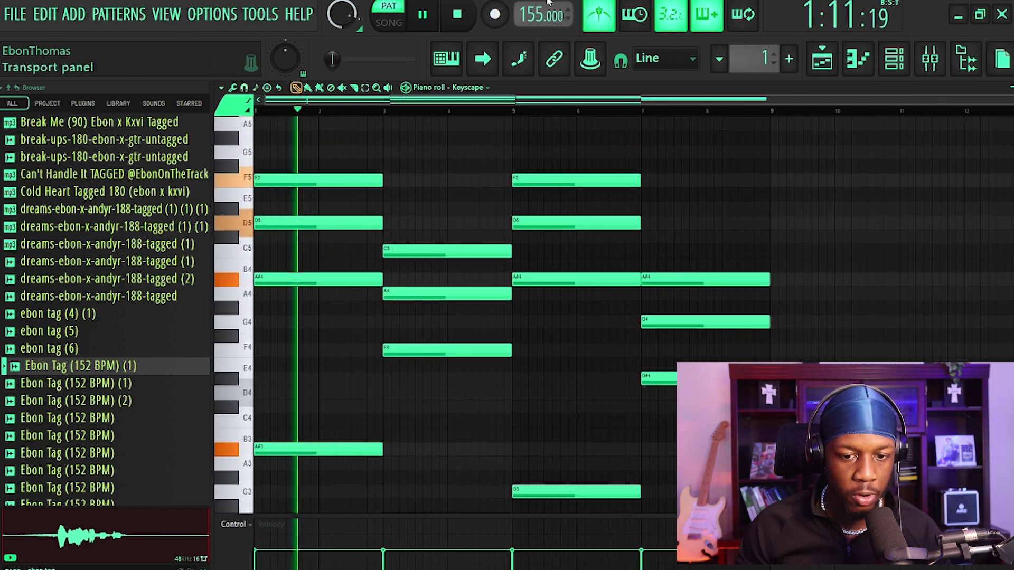
drag(538, 15, 539, 8)
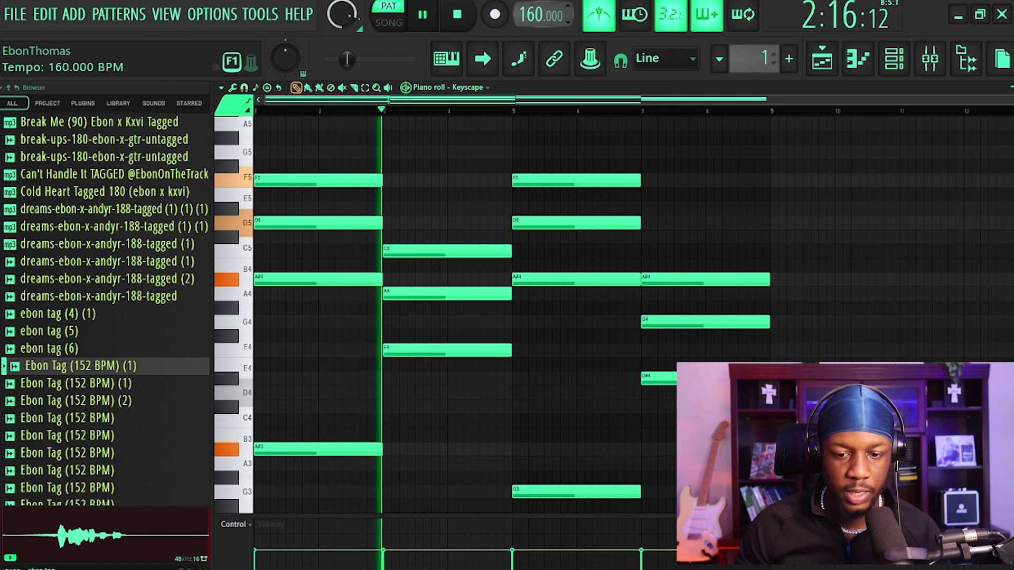
click(680, 177)
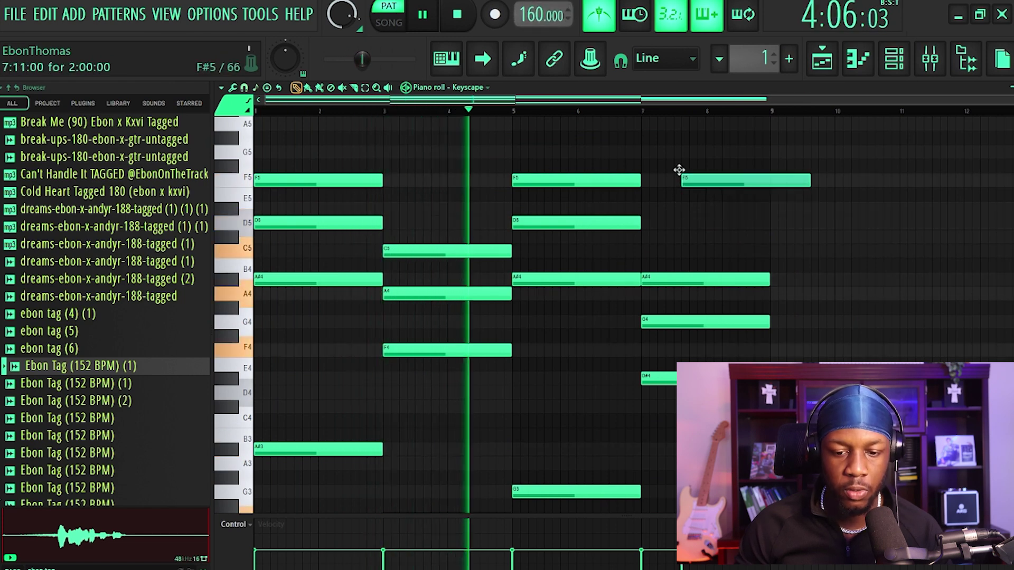
drag(679, 170, 680, 144)
right_click(713, 155)
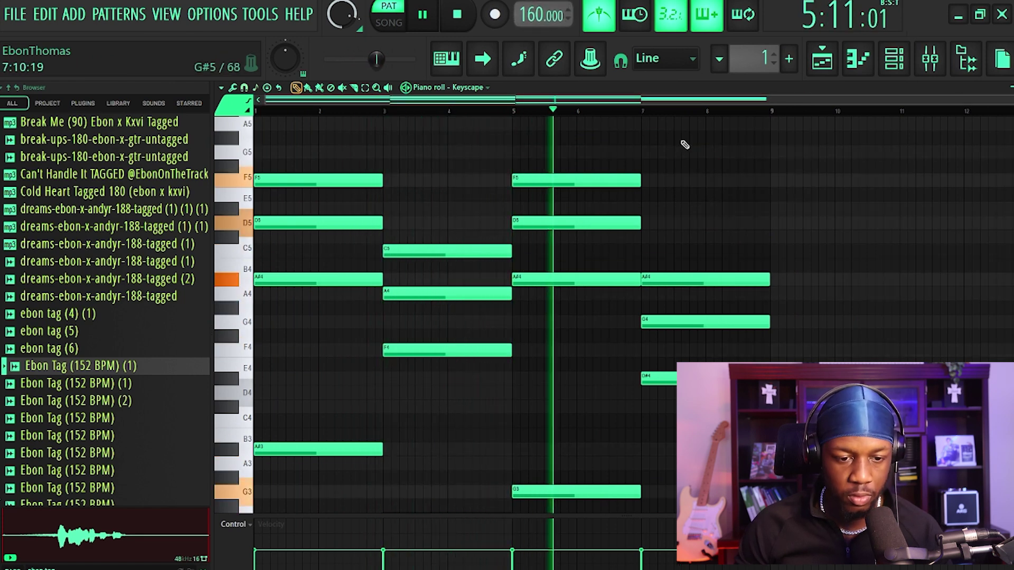
Stop playback and add melody notes above the first chord: A#5 in bar 1, F5 in bar 2 and a long D6 starting late in bar 2
scroll(595, 196, up, 3)
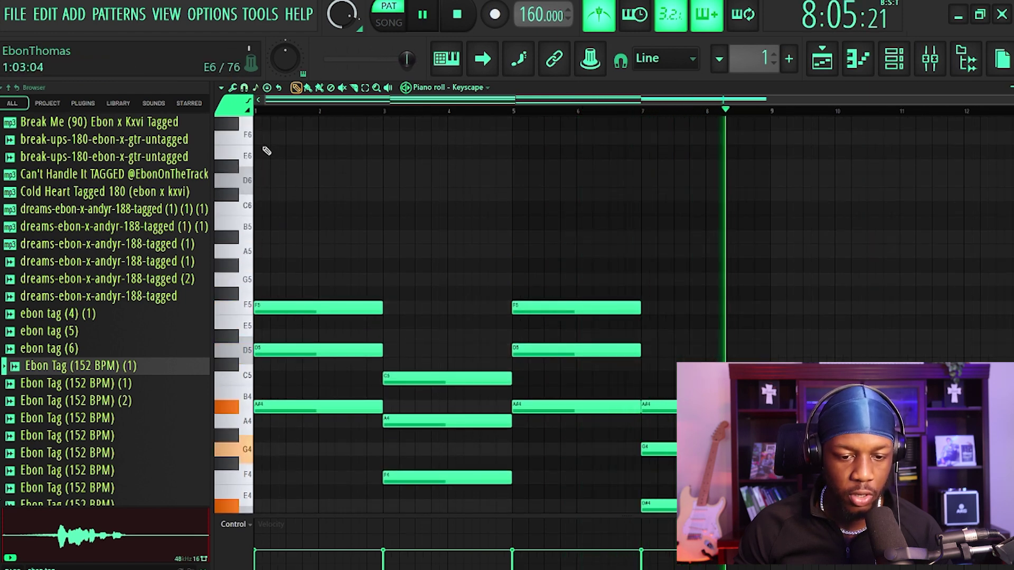
key(space)
click(289, 194)
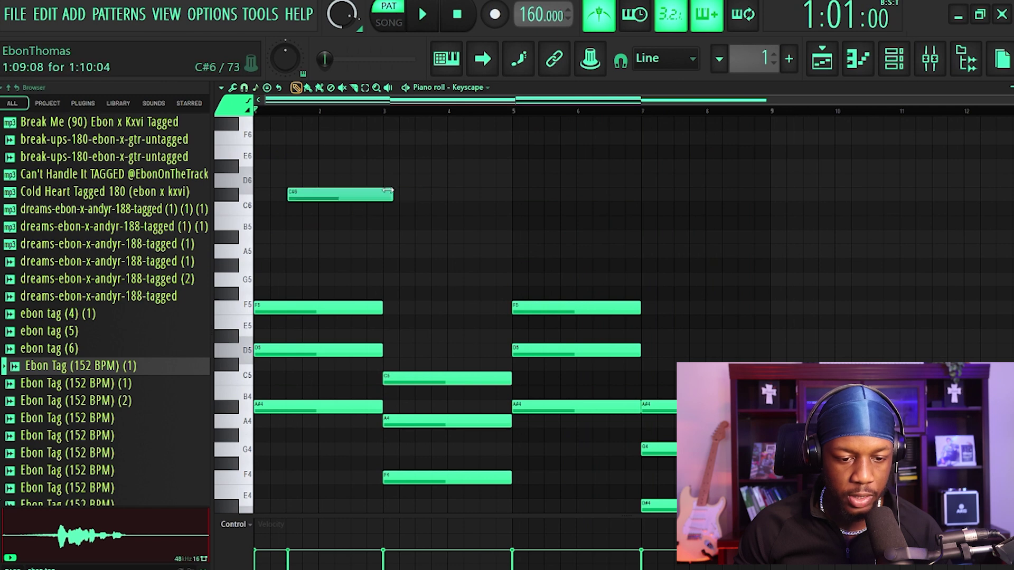
drag(288, 190, 285, 237)
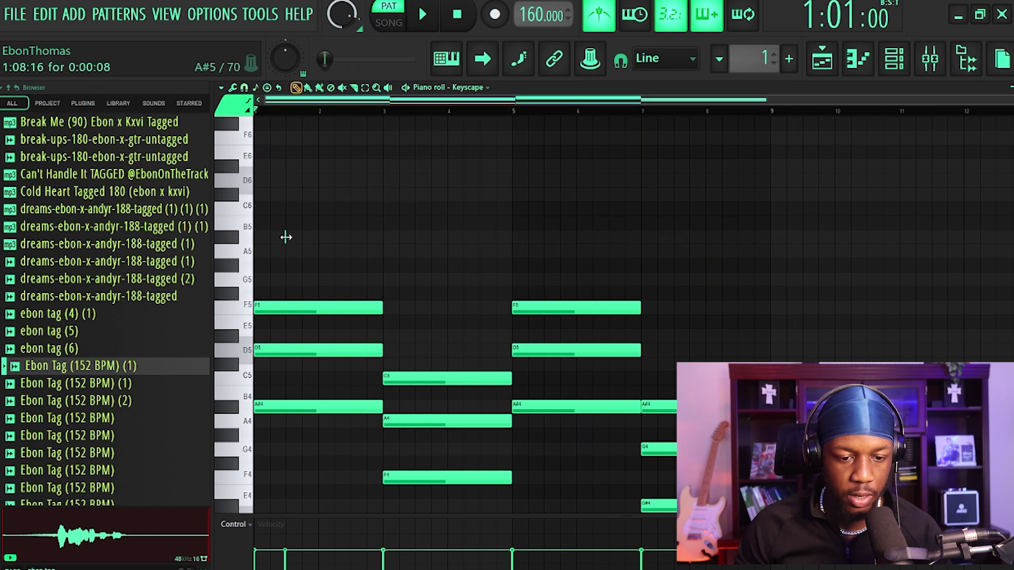
drag(285, 238, 330, 237)
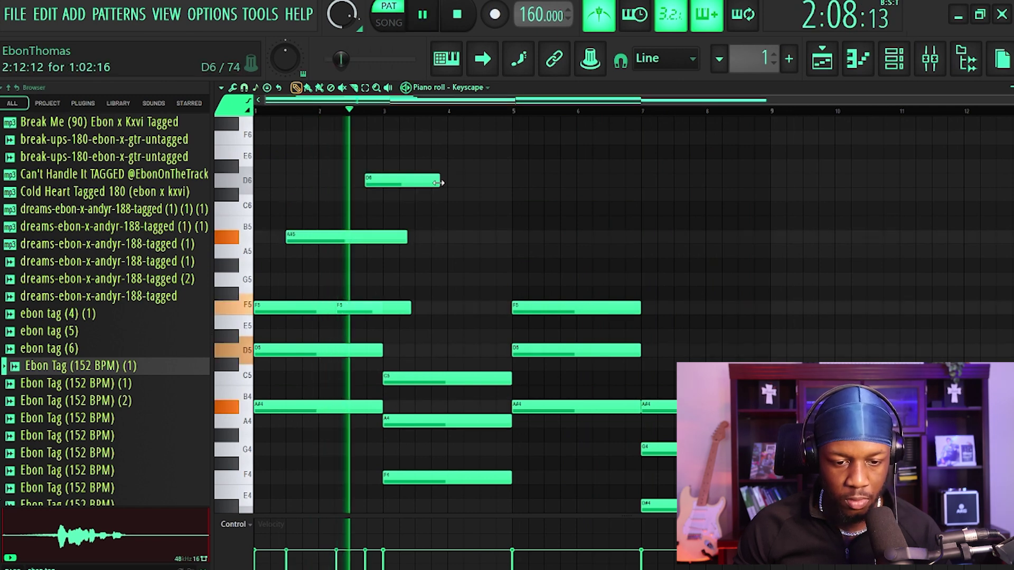
drag(439, 182, 520, 180)
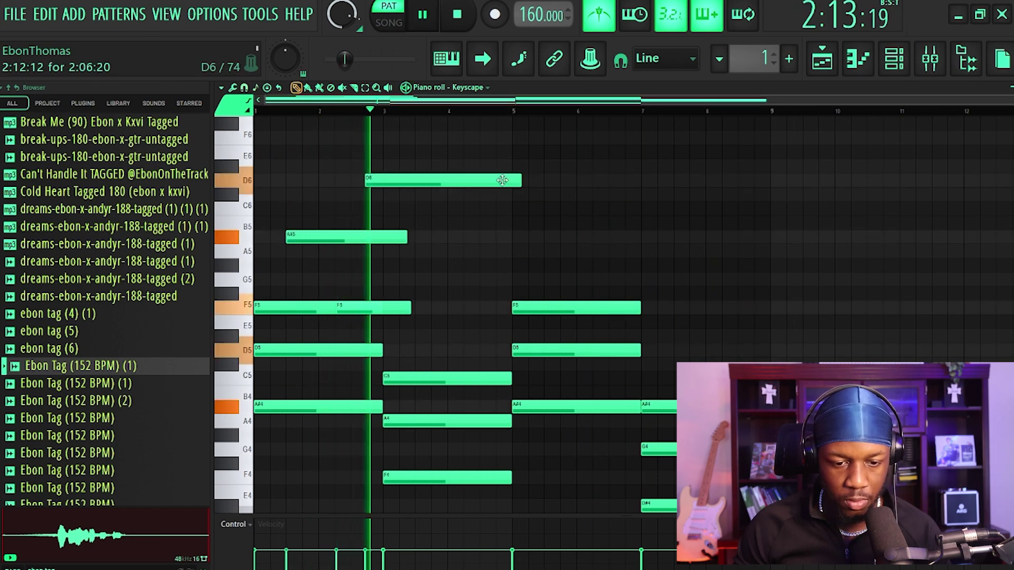
Add a very short G5, an A5 and an A#5 melody note in bar 3 and play the phrase back
key(space)
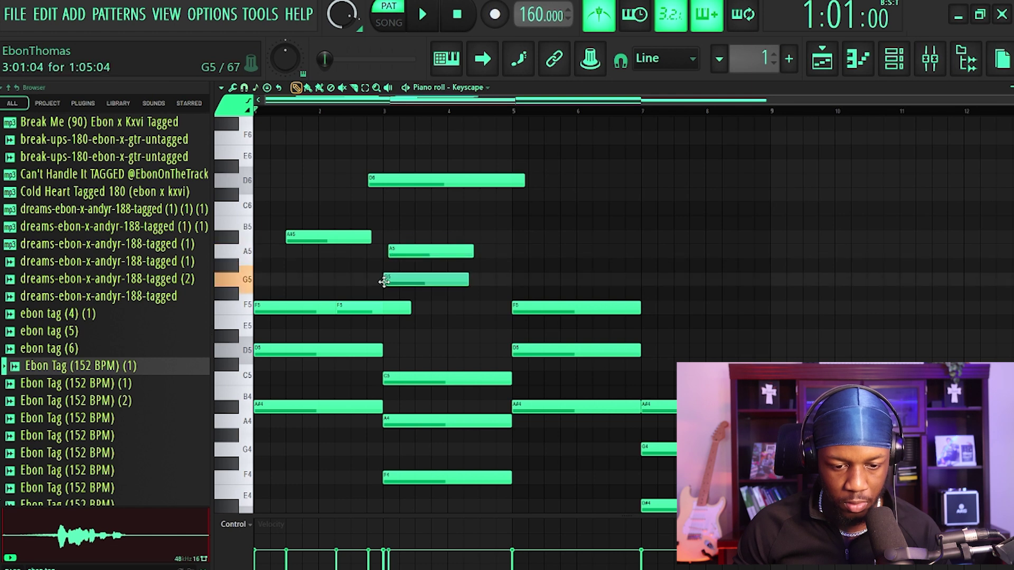
drag(384, 282, 380, 281)
key(space)
drag(460, 278, 402, 253)
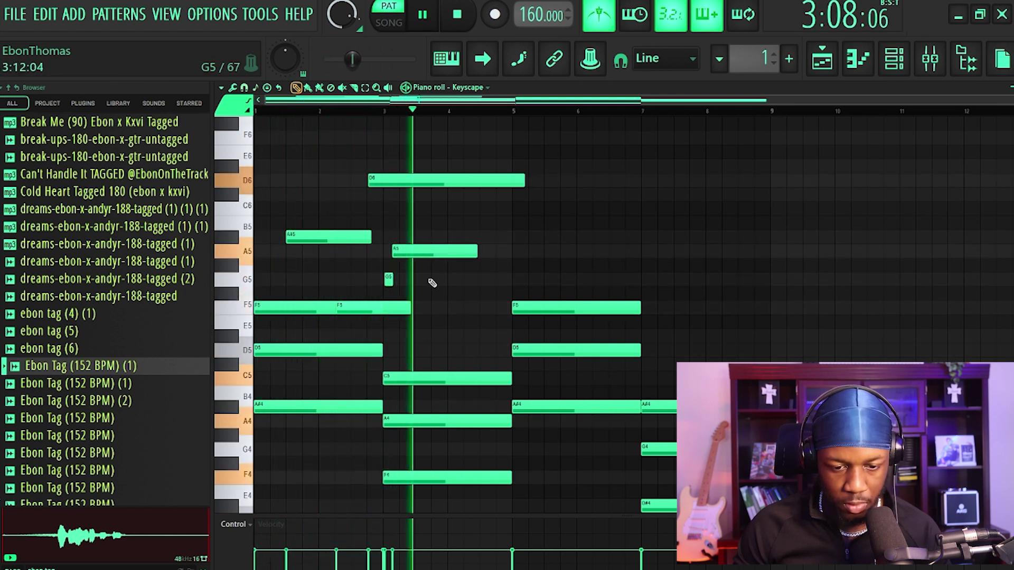
click(436, 236)
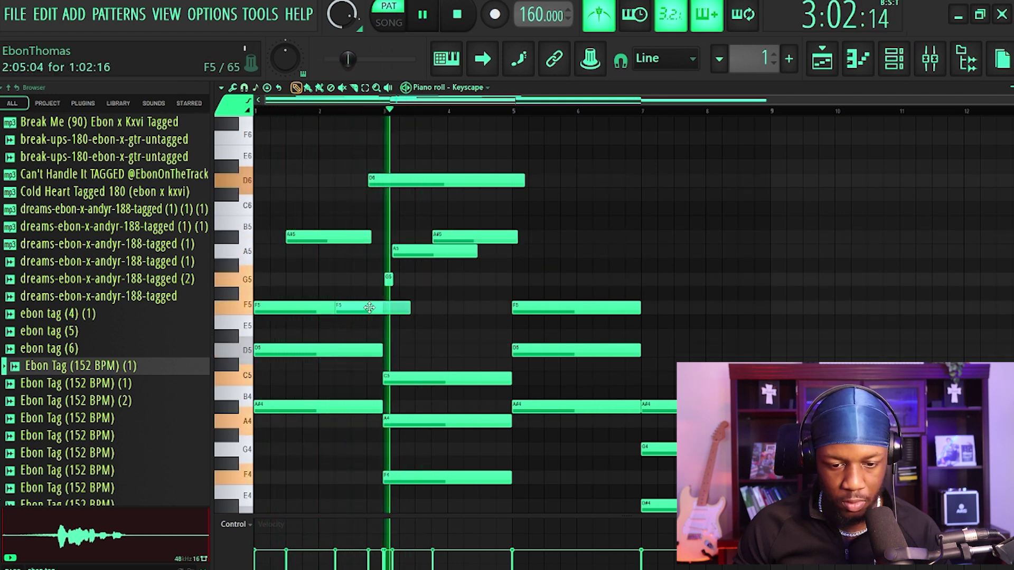
key(space)
Add overlapping ascending melody notes G6, A6 and A#6 in bar 4 and play them back
scroll(478, 222, up, 2)
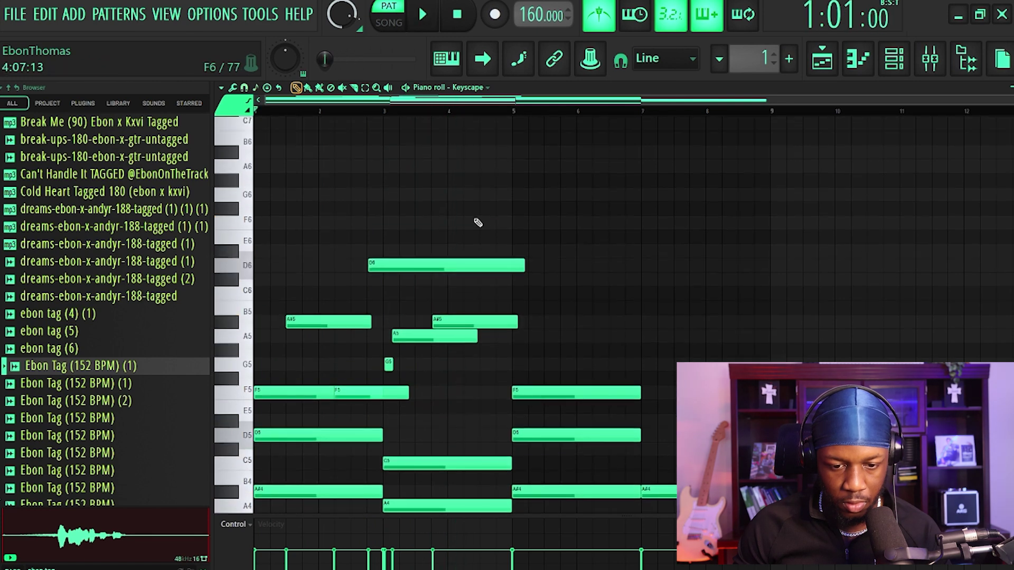
click(463, 224)
right_click(465, 224)
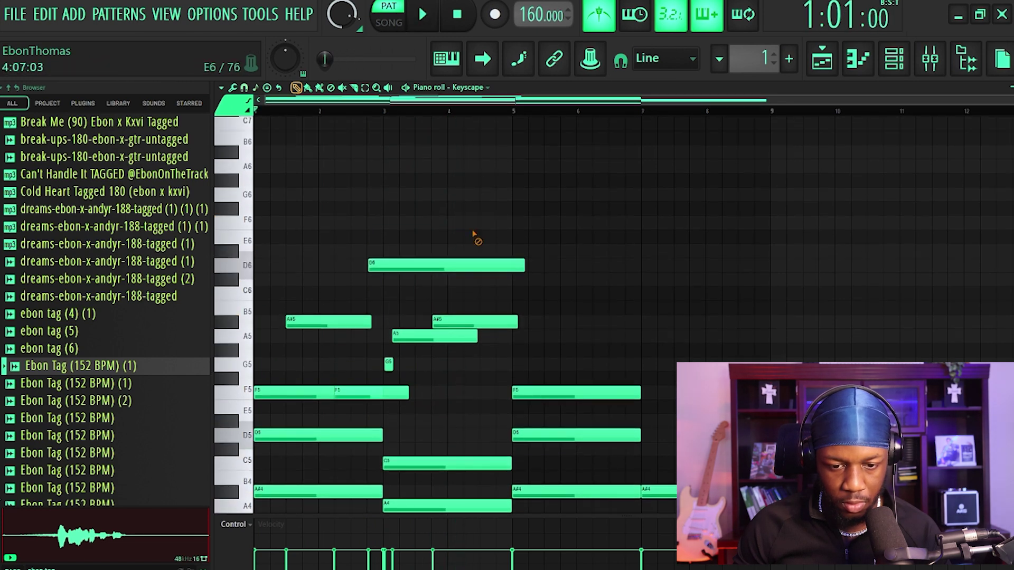
click(462, 198)
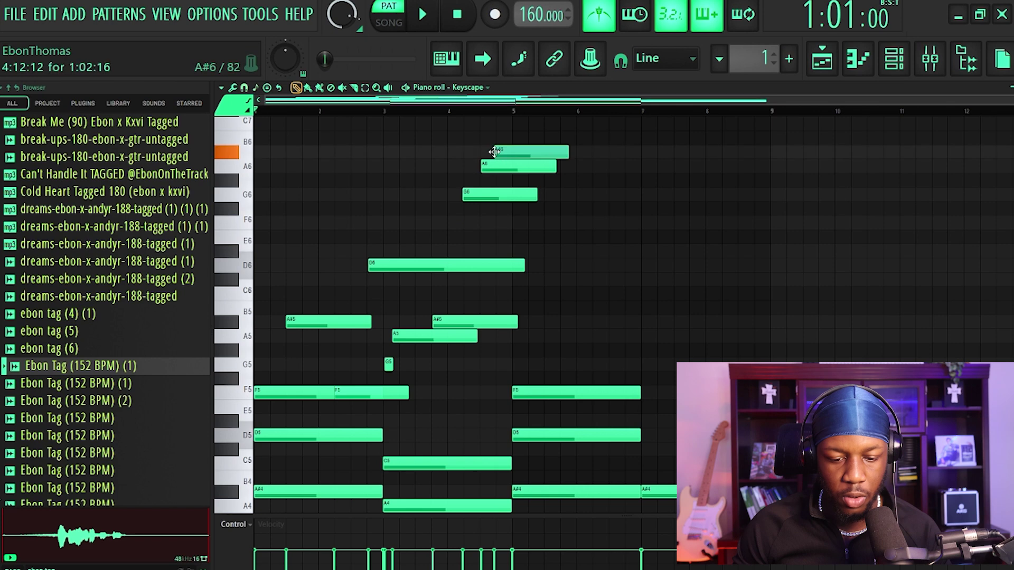
key(space)
drag(493, 152, 498, 152)
drag(515, 226, 498, 136)
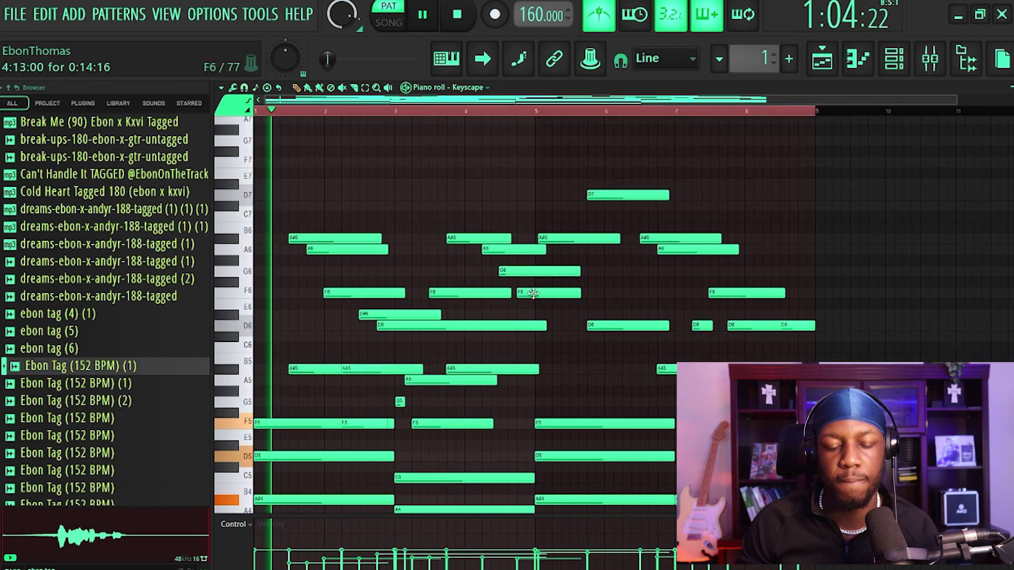
Play back the full eight-bar melody over the chords and select individual melody notes to point out its layers
click(533, 294)
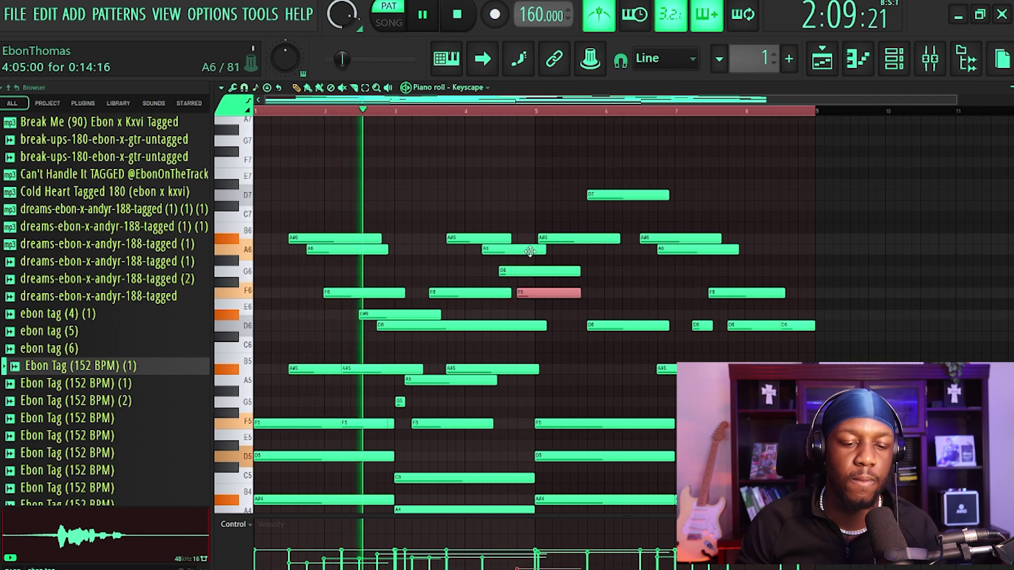
scroll(348, 314, down, 1)
ctrl+click(318, 336)
drag(299, 253, 331, 203)
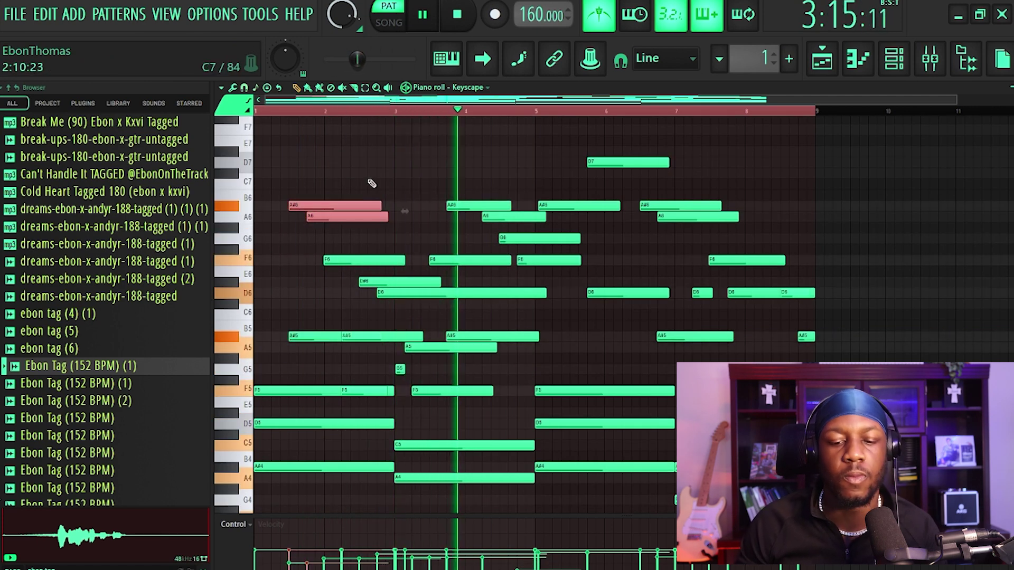
click(808, 294)
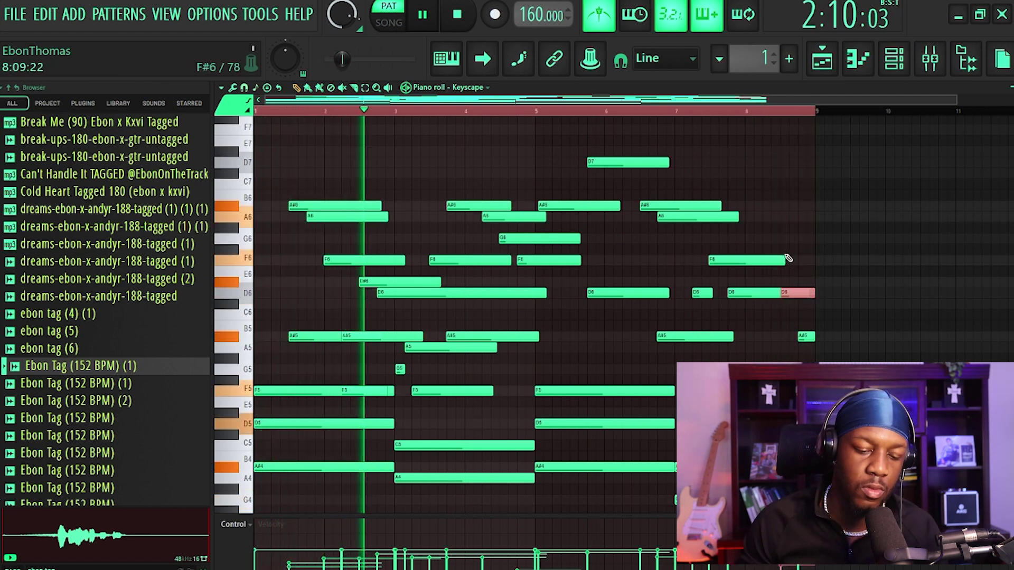
click(317, 337)
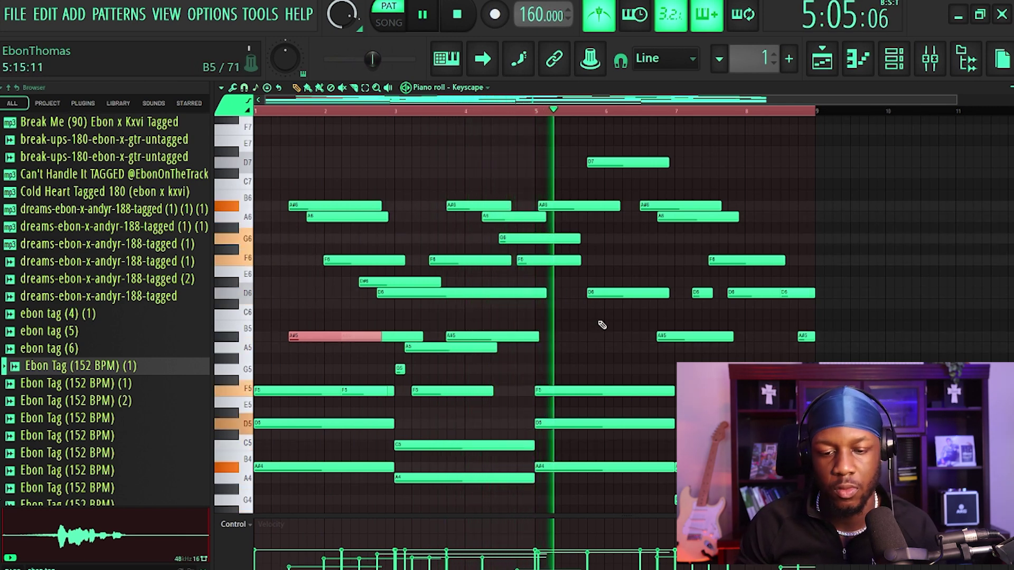
click(602, 205)
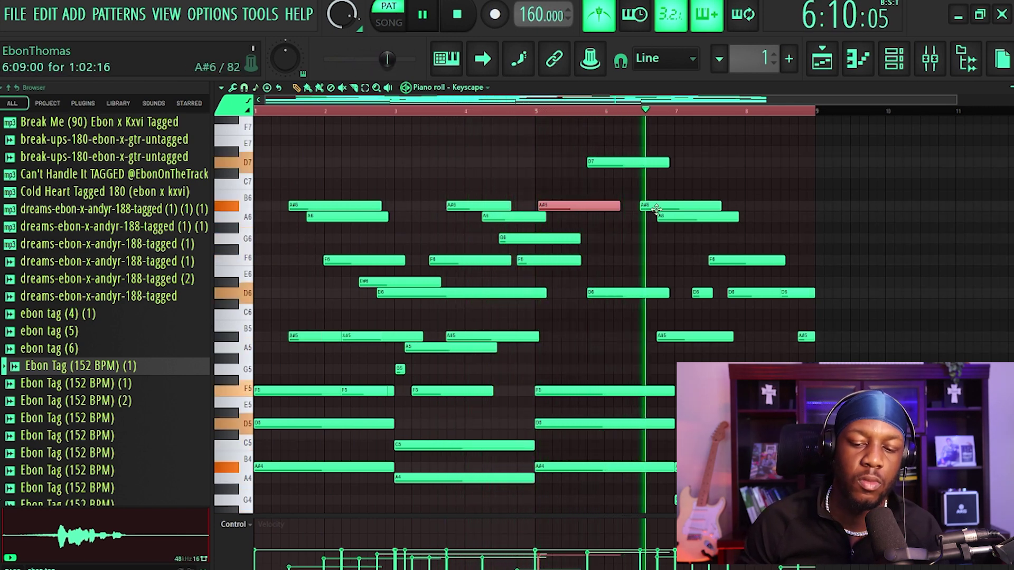
drag(688, 282, 690, 304)
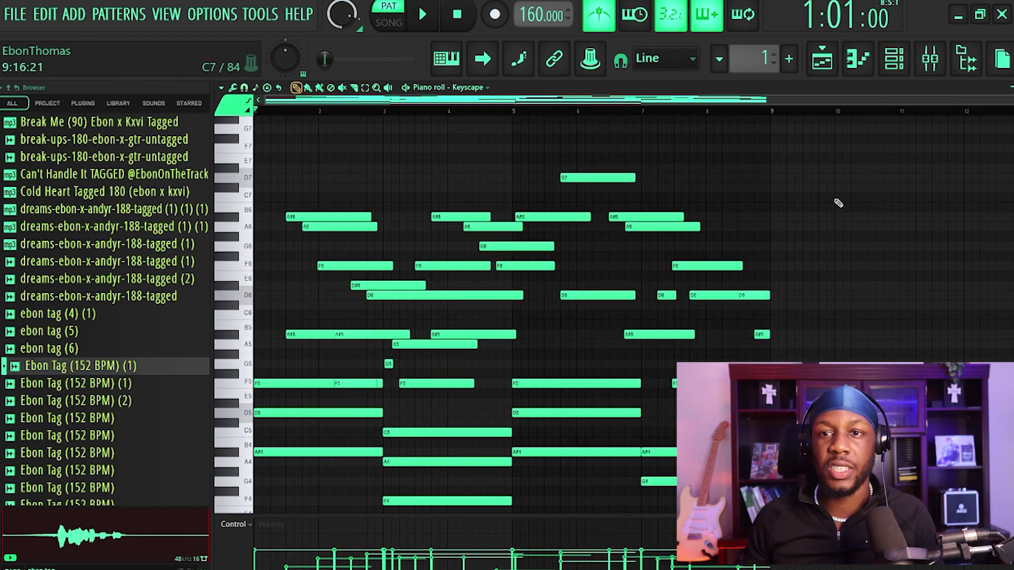
scroll(840, 202, down, 2)
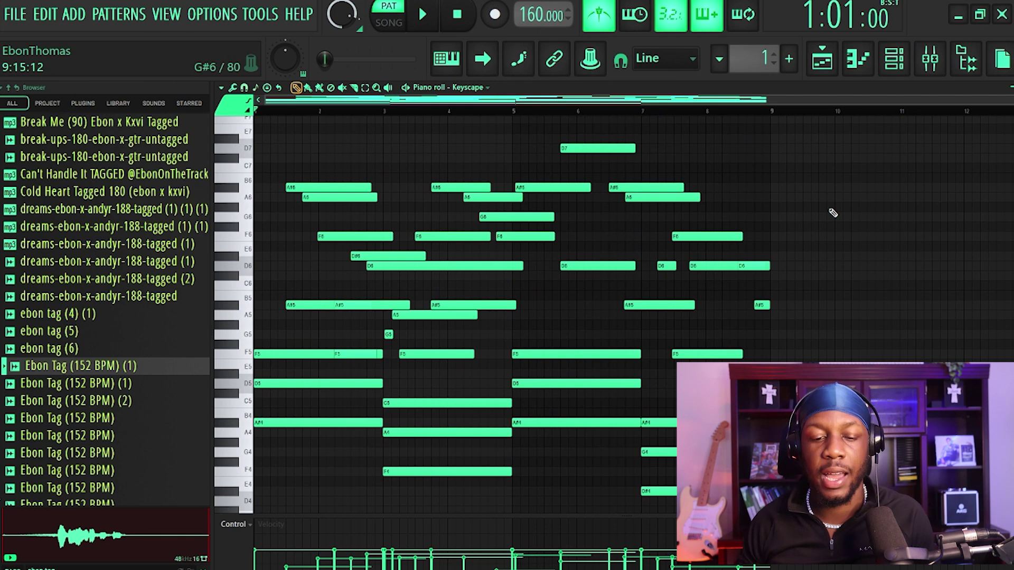